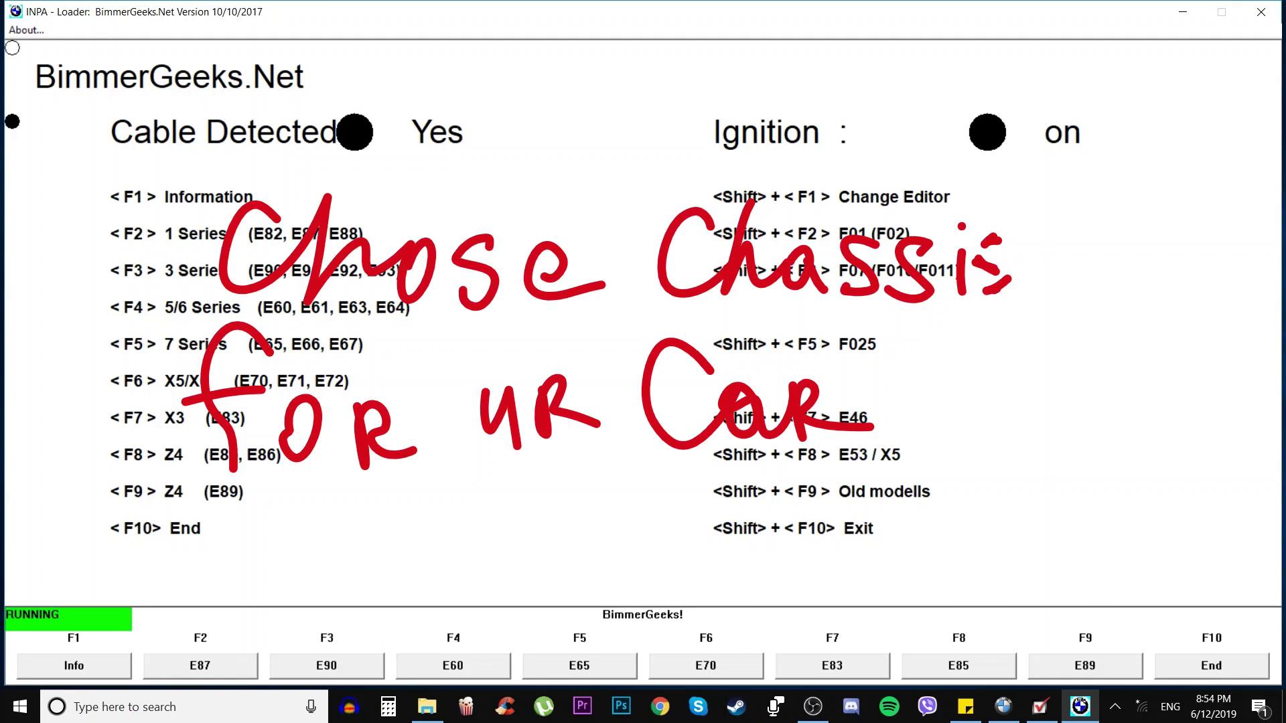
- Load the Dynamic Stability Control DXC script from the Chassis group of the E90 options
{"action": "key", "text": "F3"}
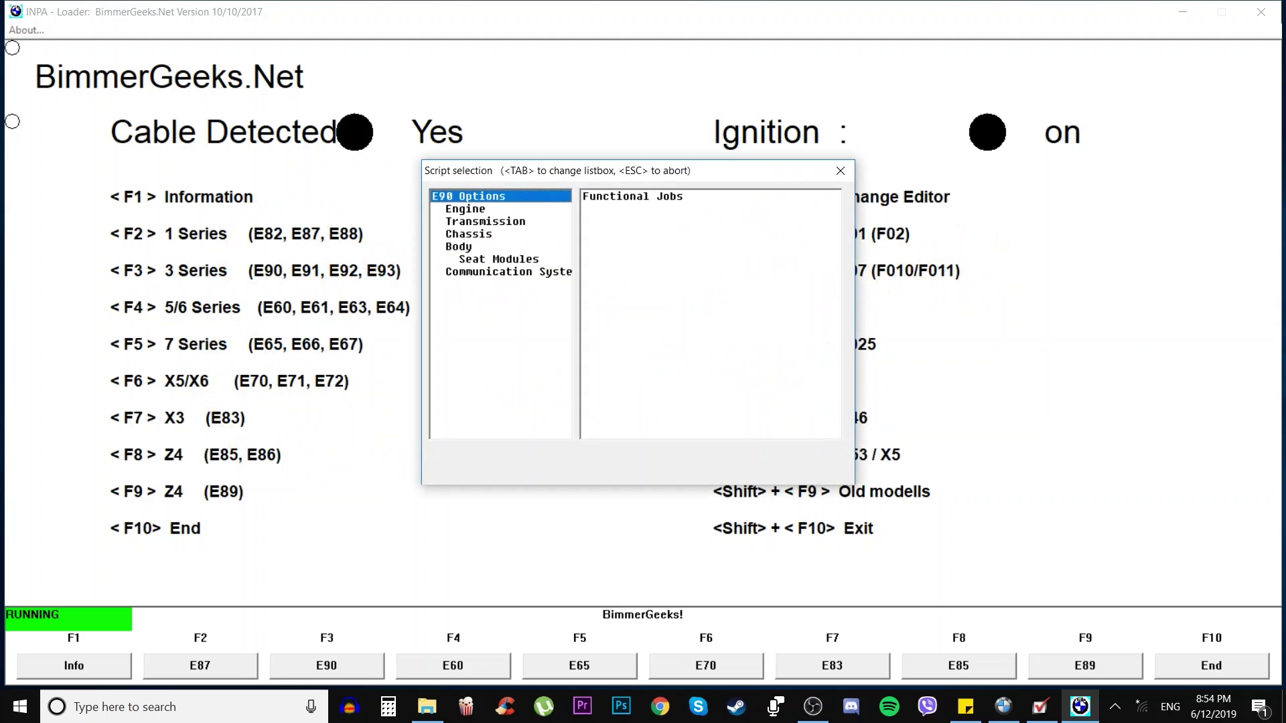
{"action": "key", "text": "Down"}
{"action": "key", "text": "Down"}
{"action": "key", "text": "Down"}
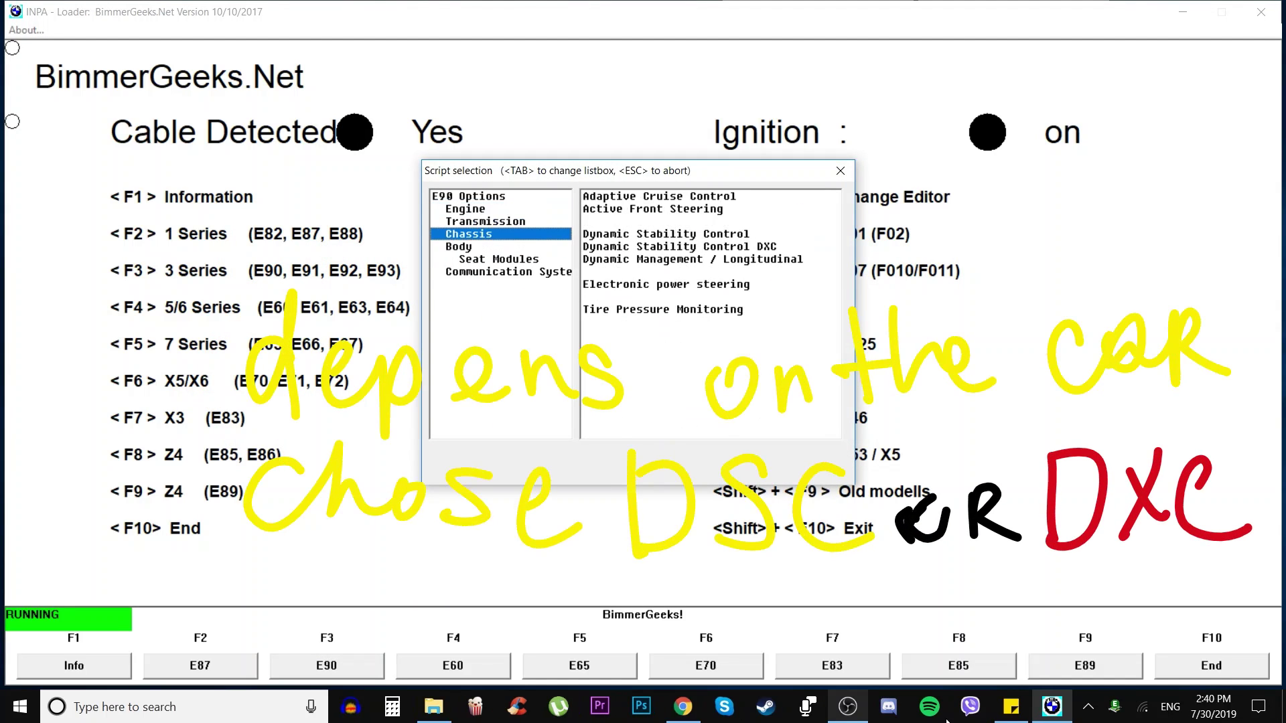
{"action": "left_click", "coordinate": [696, 246]}
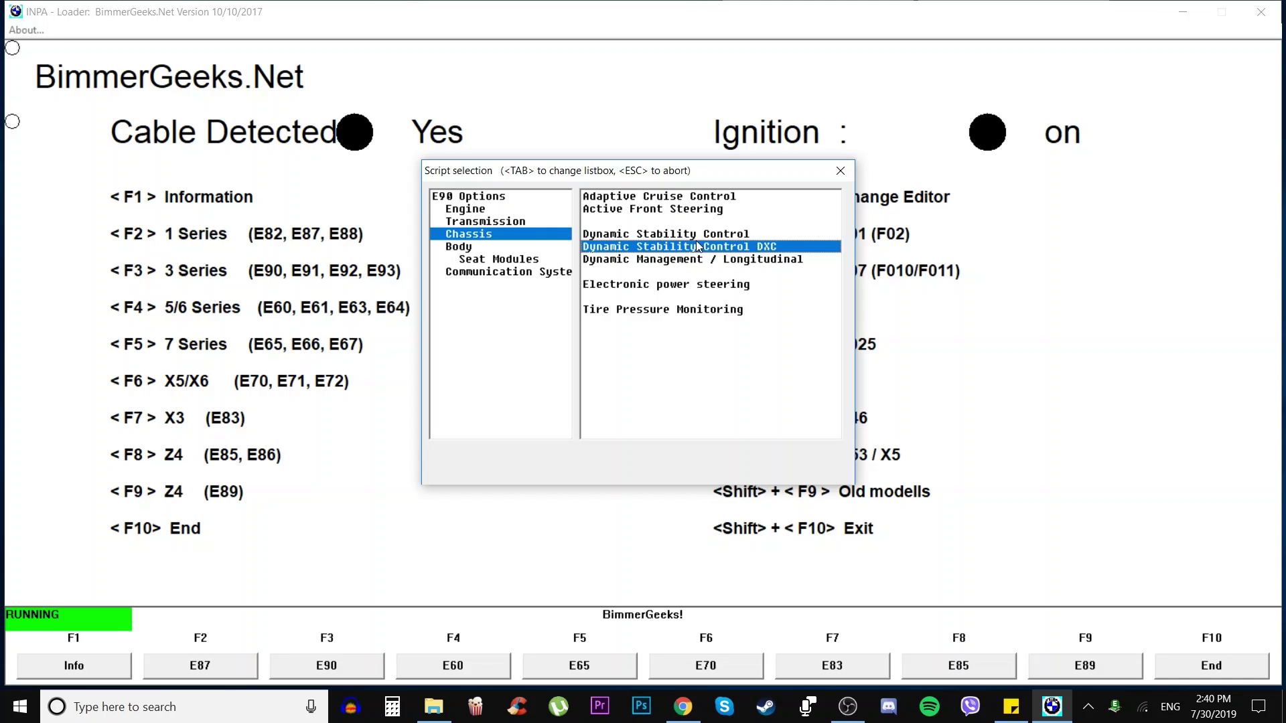
{"action": "double_click", "coordinate": [697, 245]}
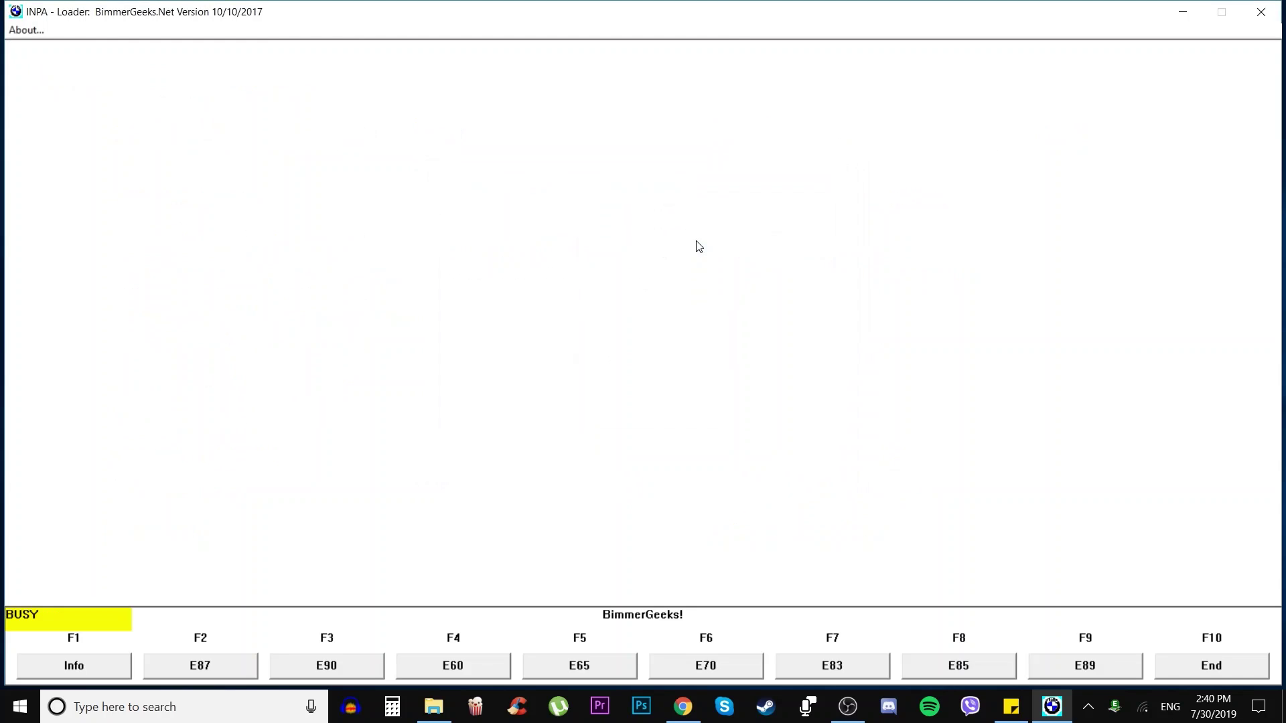
{"action": "left_click", "coordinate": [714, 386]}
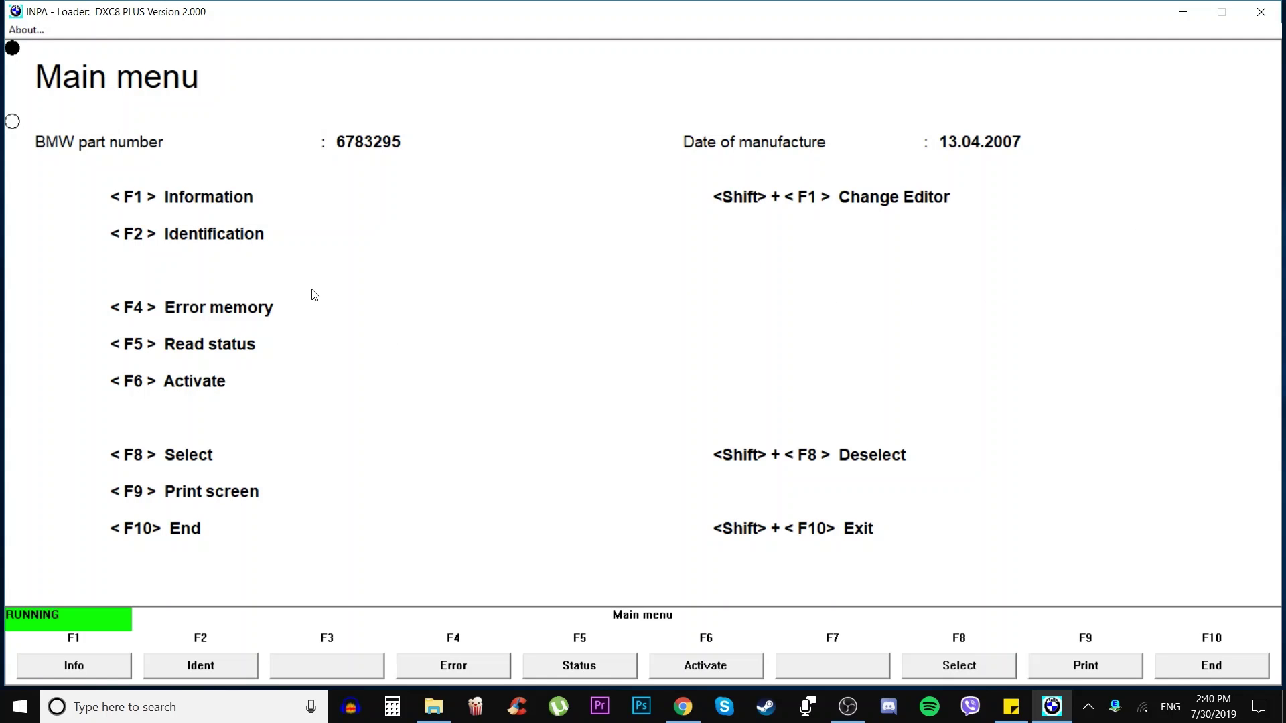
- Start the longitudinal sensor calibration from the DXC module's Activate functions
{"action": "key", "text": "F6"}
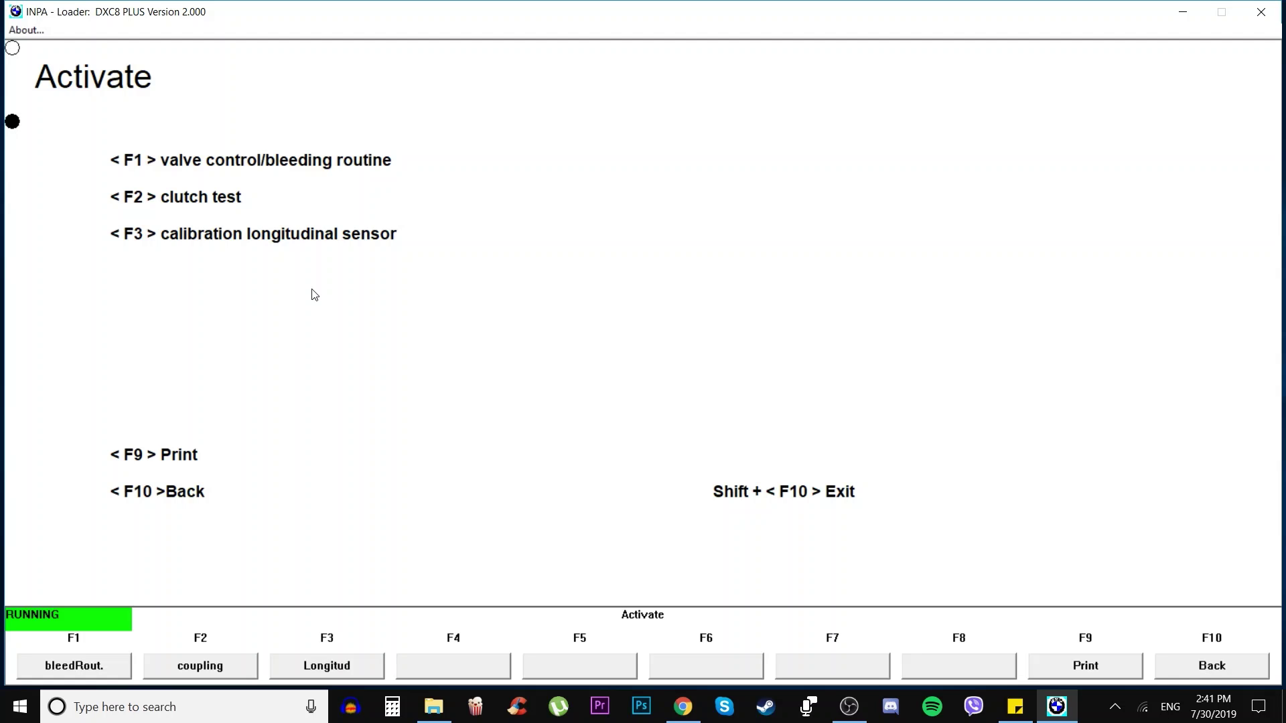
{"action": "key", "text": "F3"}
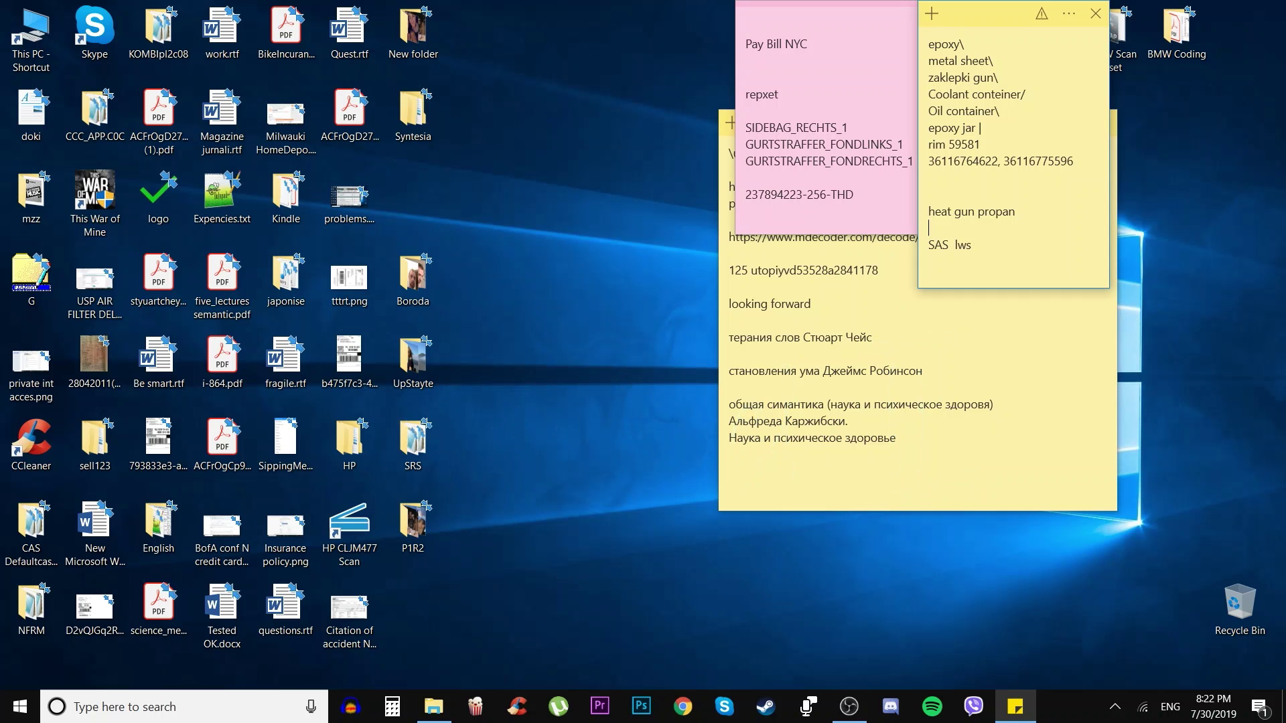
- Switch to the desktop's BMW Scan Rset folder and select the ISTAGUI shortcut for launching ISTA+
{"action": "double_click", "coordinate": [1125, 37]}
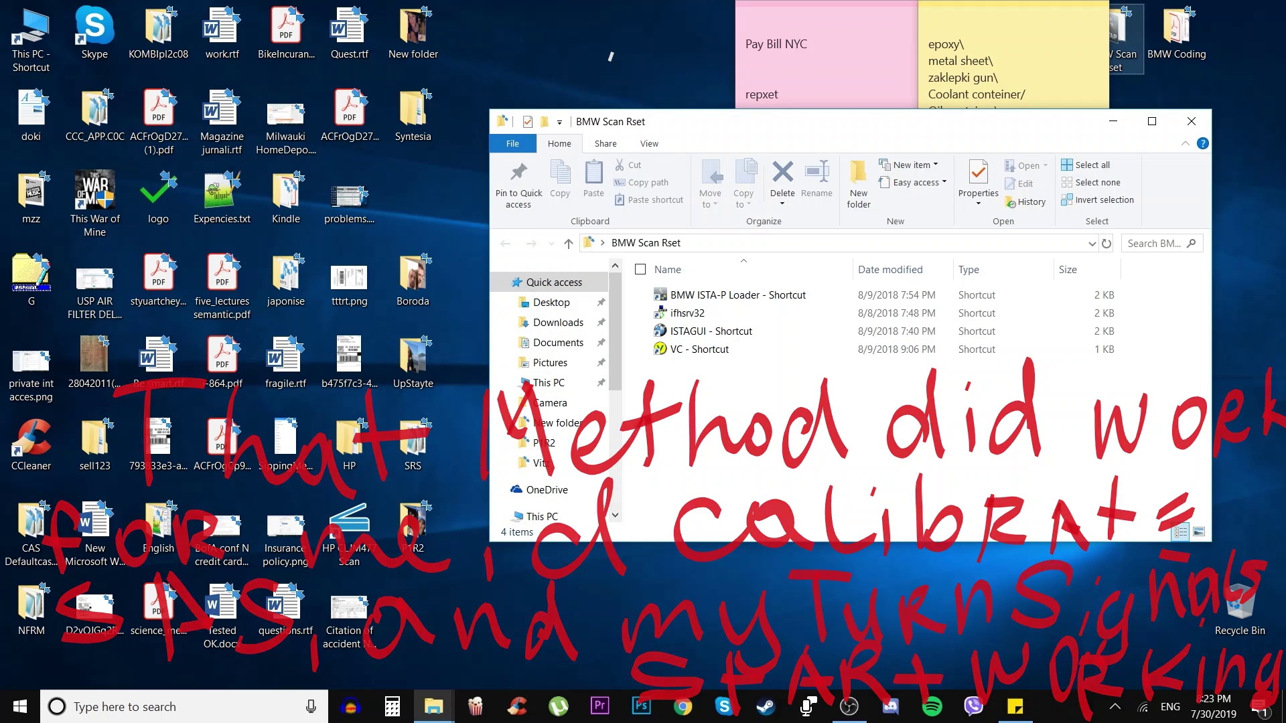
{"action": "left_click", "coordinate": [688, 312]}
{"action": "left_click", "coordinate": [710, 331]}
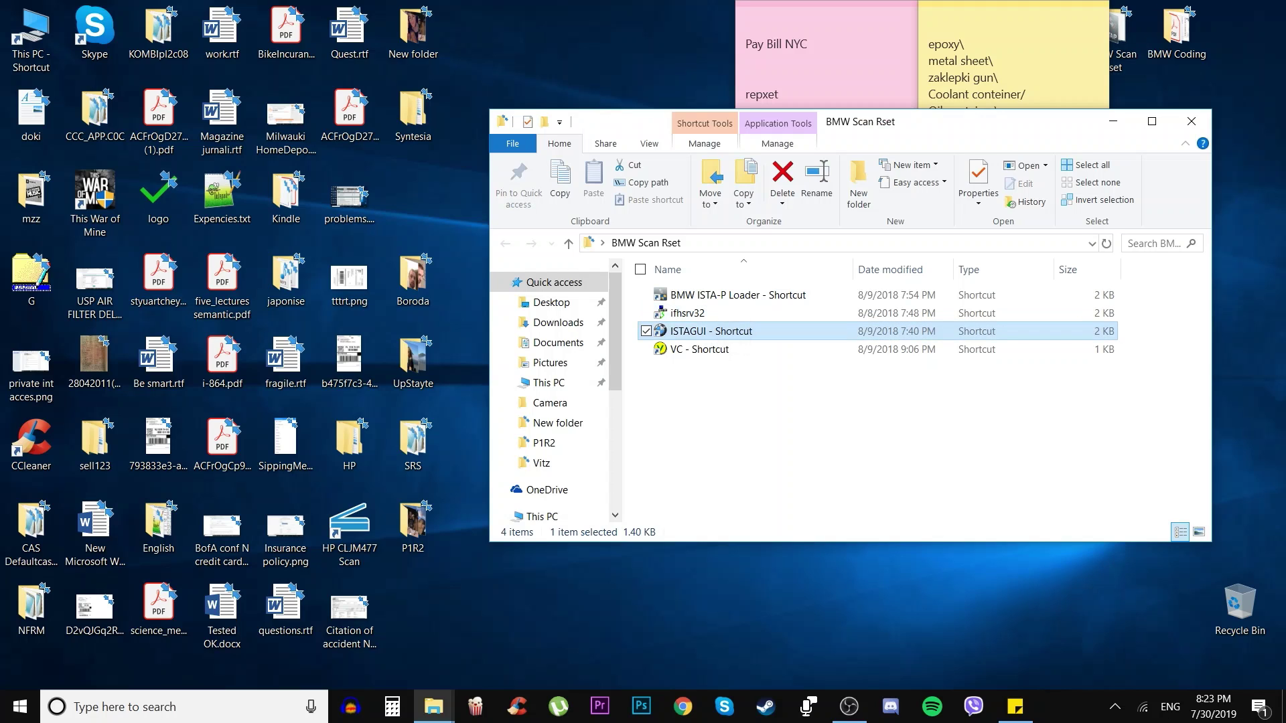
{"action": "double_click", "coordinate": [1177, 31]}
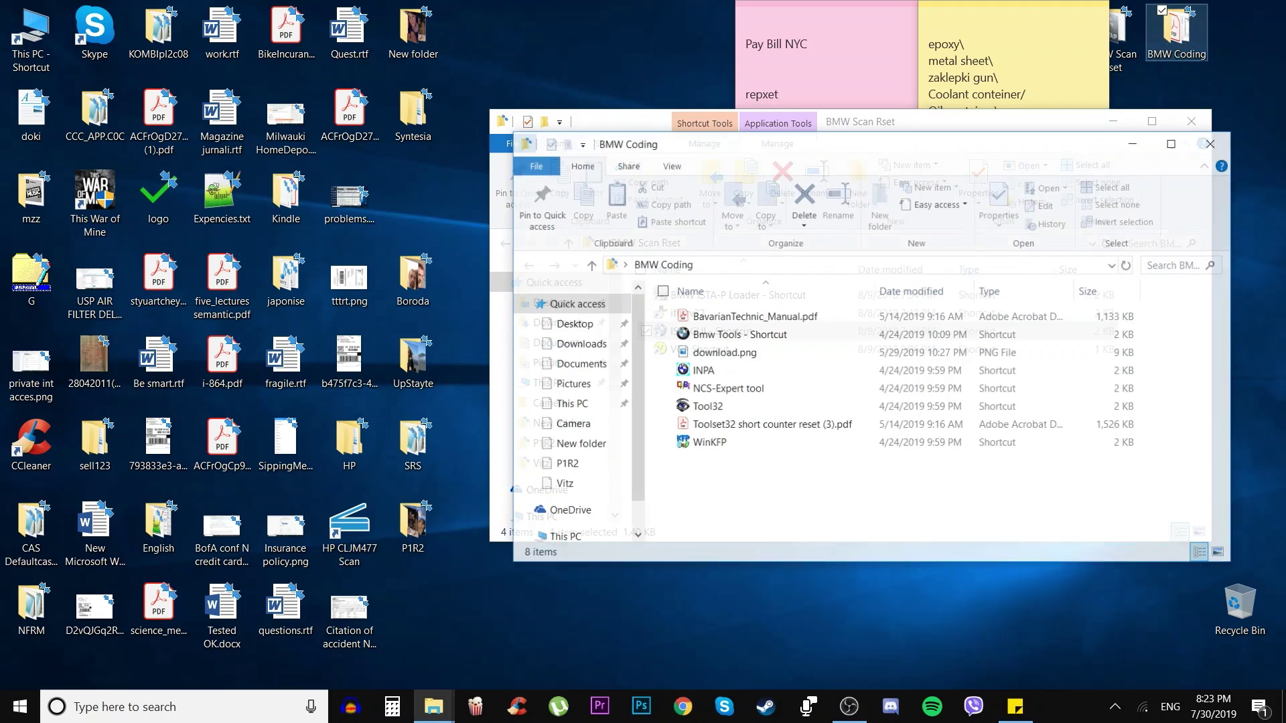
{"action": "left_click", "coordinate": [707, 407]}
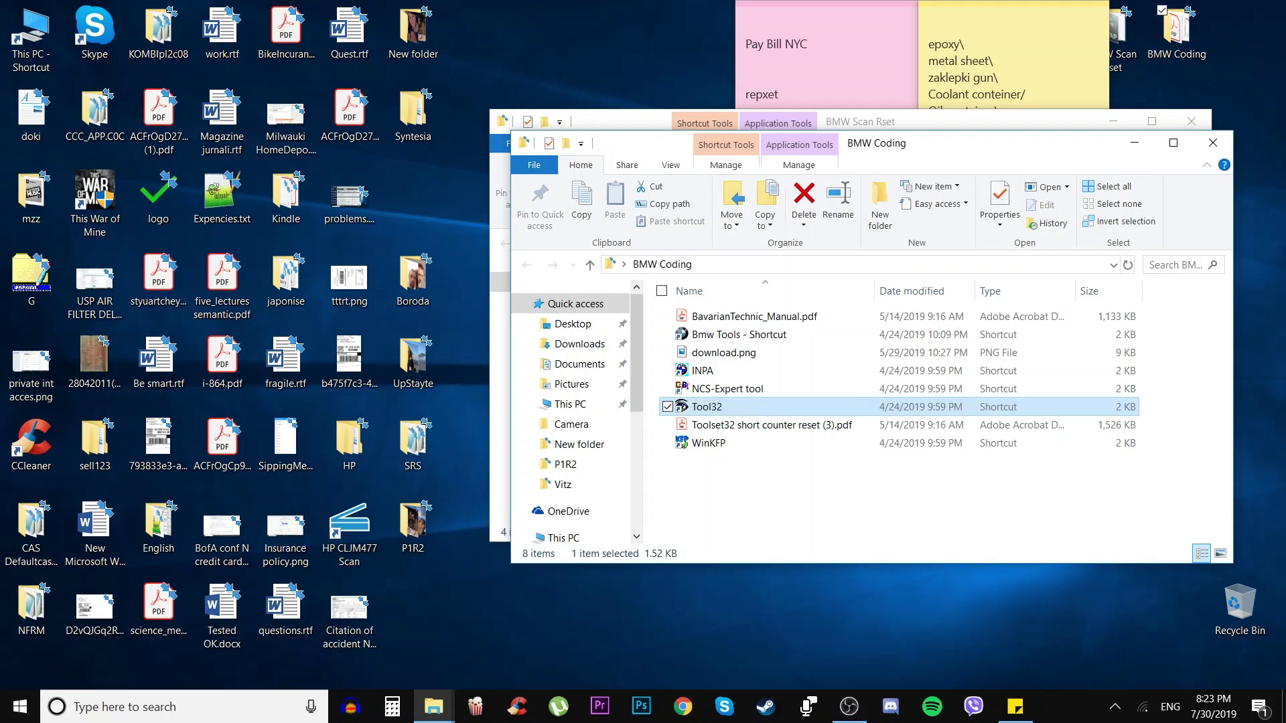
{"action": "key", "text": "alt+F4"}
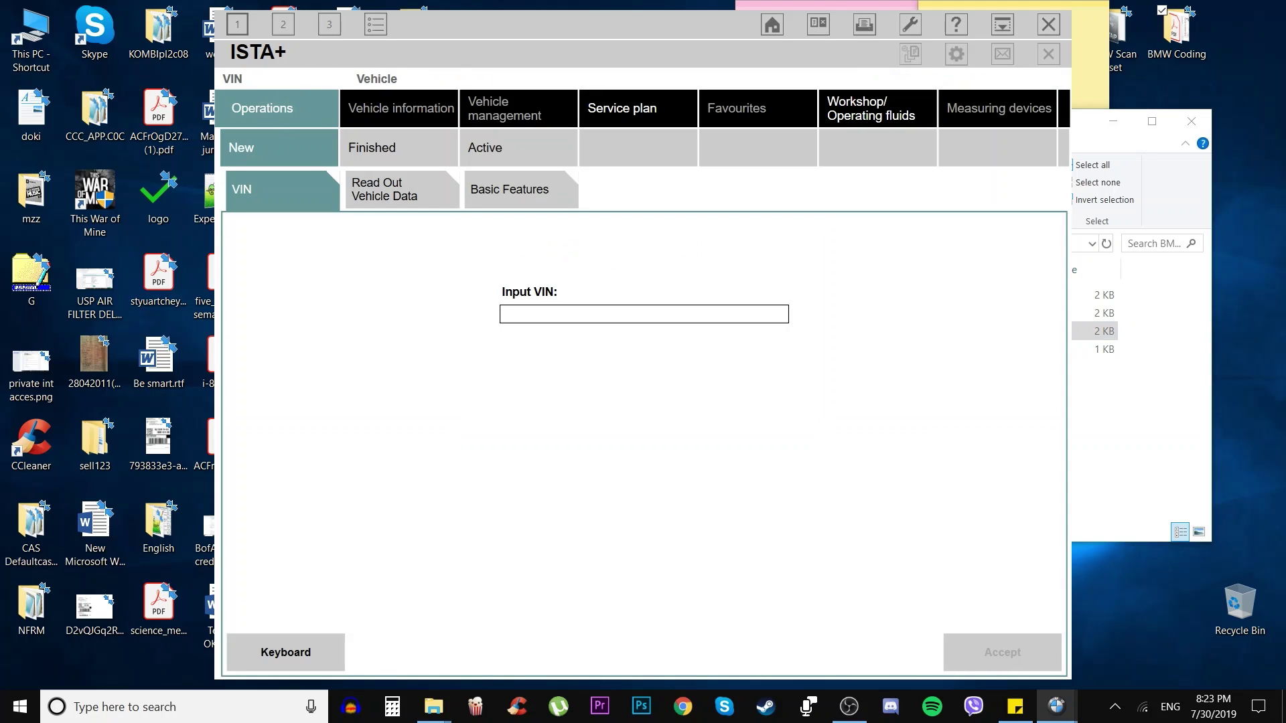
- Enter the vehicle's VIN for a new operation in ISTA+ and accept it
{"action": "type", "text": "A2841"}
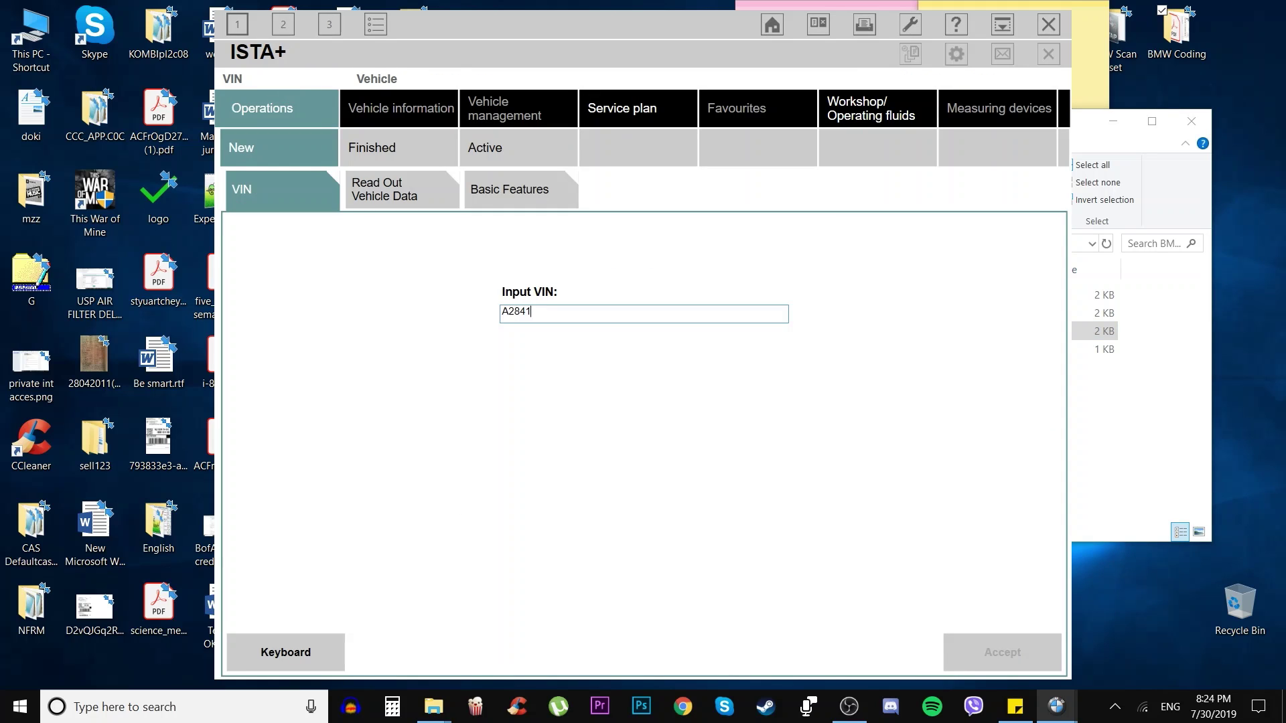
{"action": "left_click", "coordinate": [1002, 655]}
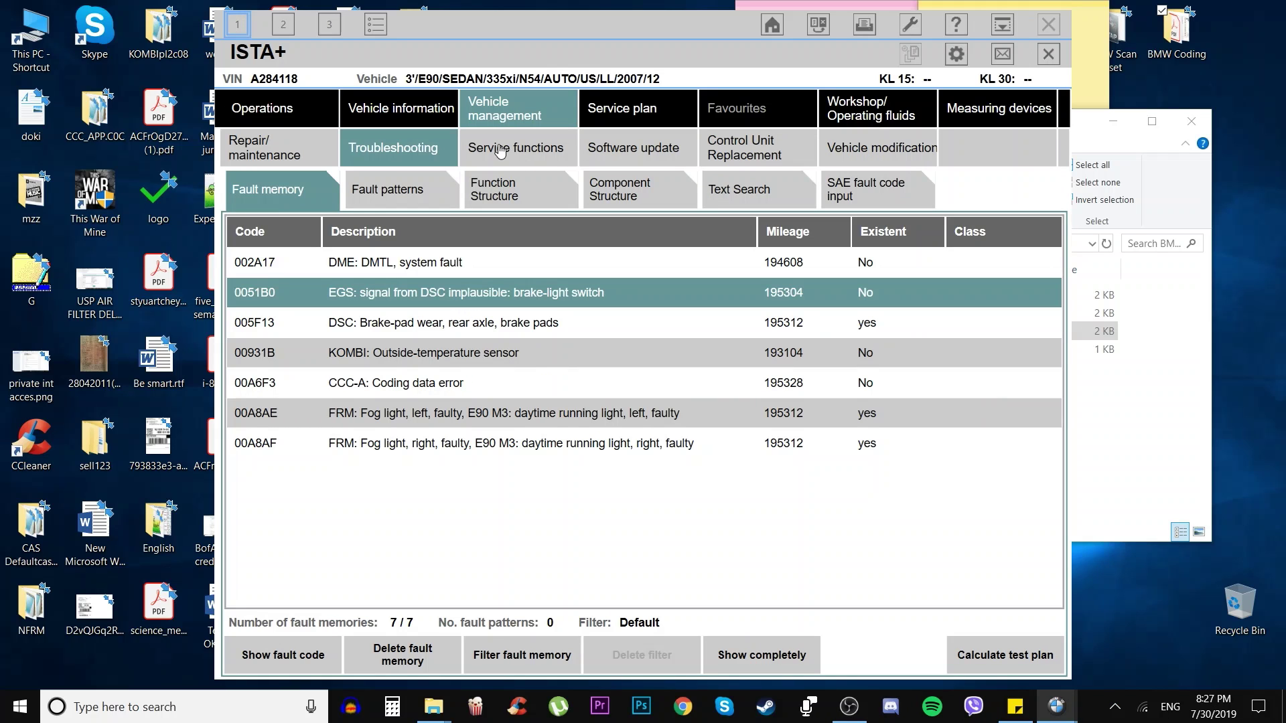
- Find Steering angle sensor adjustment within the Chassis and suspension service functions and list its documents
{"action": "left_click", "coordinate": [499, 152]}
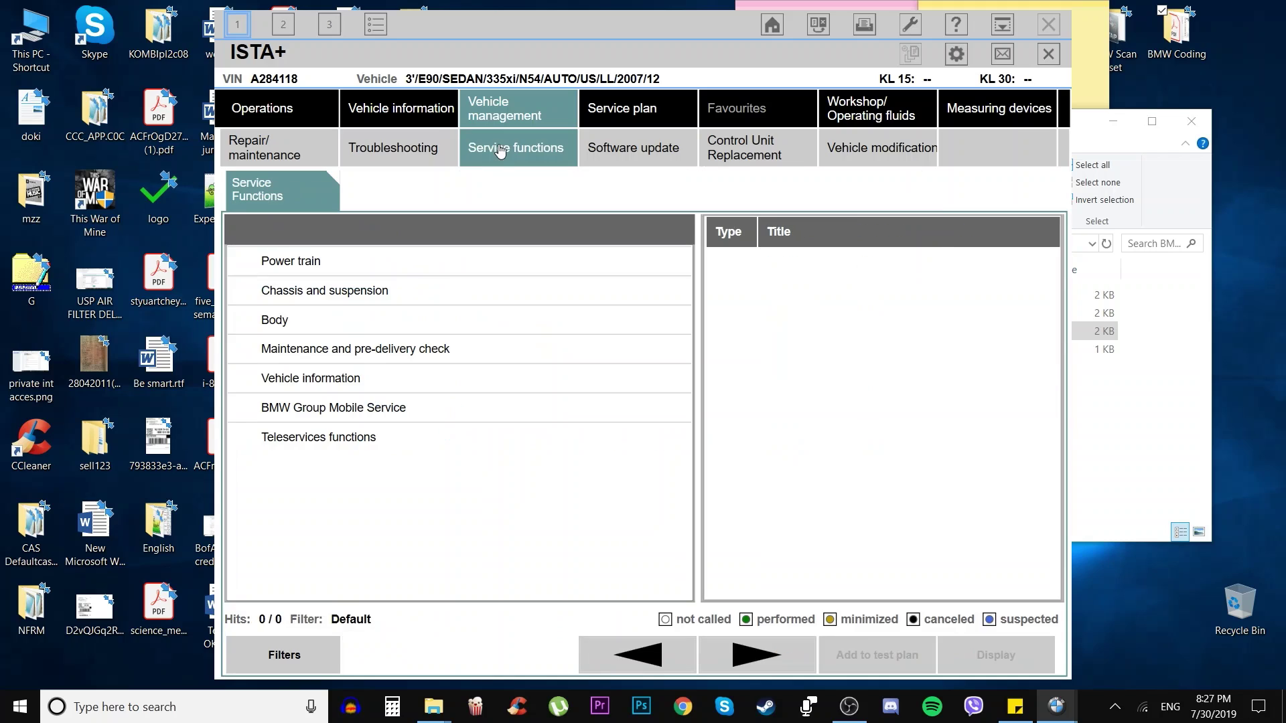
{"action": "left_click", "coordinate": [310, 296]}
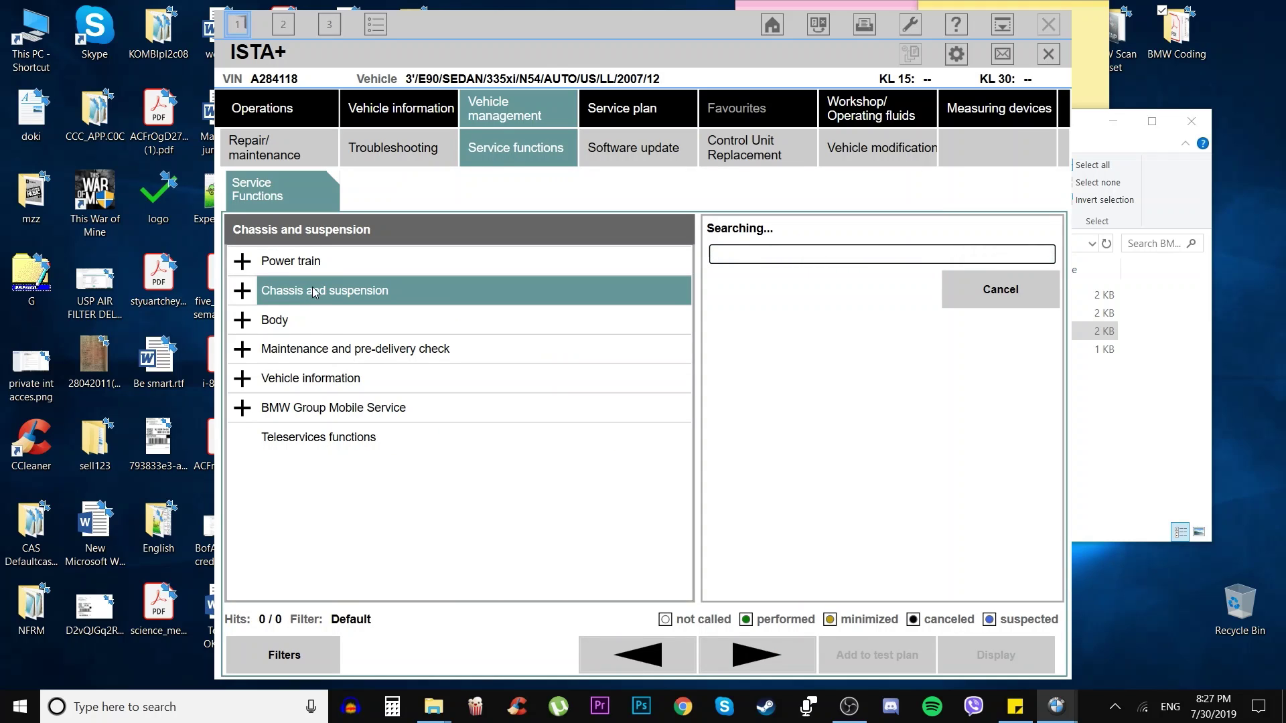
{"action": "left_click", "coordinate": [239, 297]}
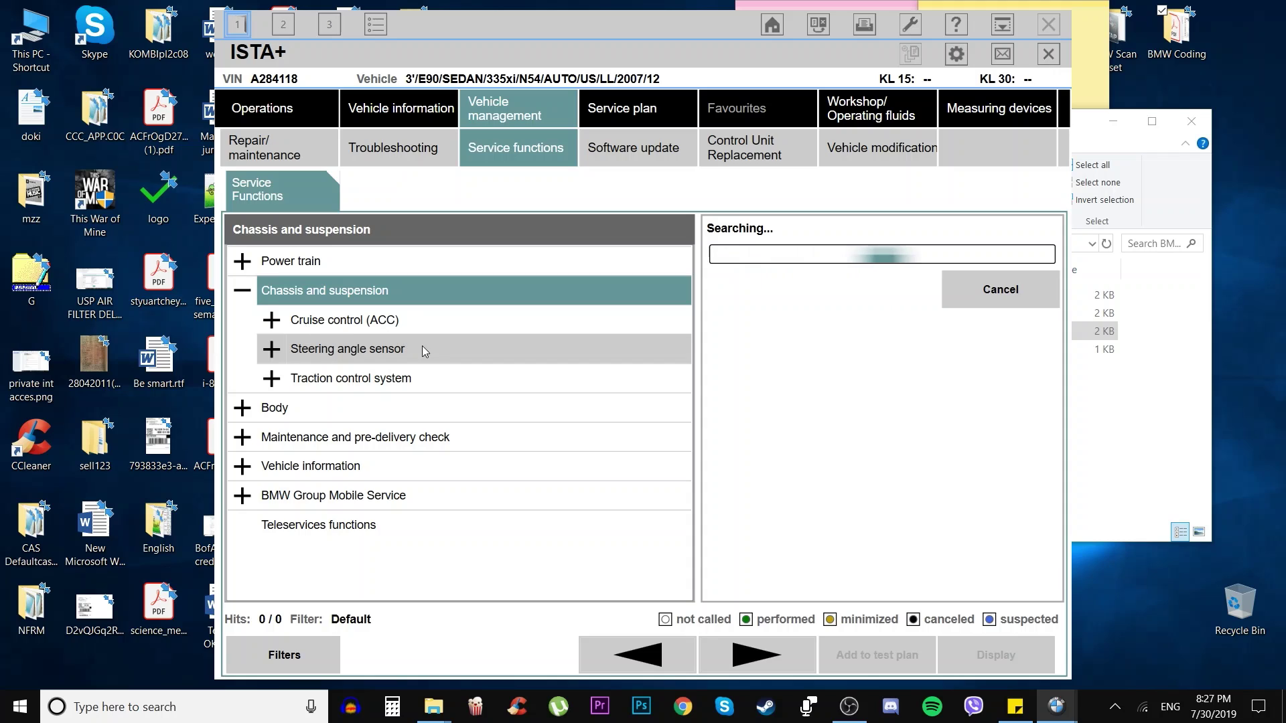
{"action": "left_click", "coordinate": [284, 355]}
{"action": "left_click", "coordinate": [347, 378]}
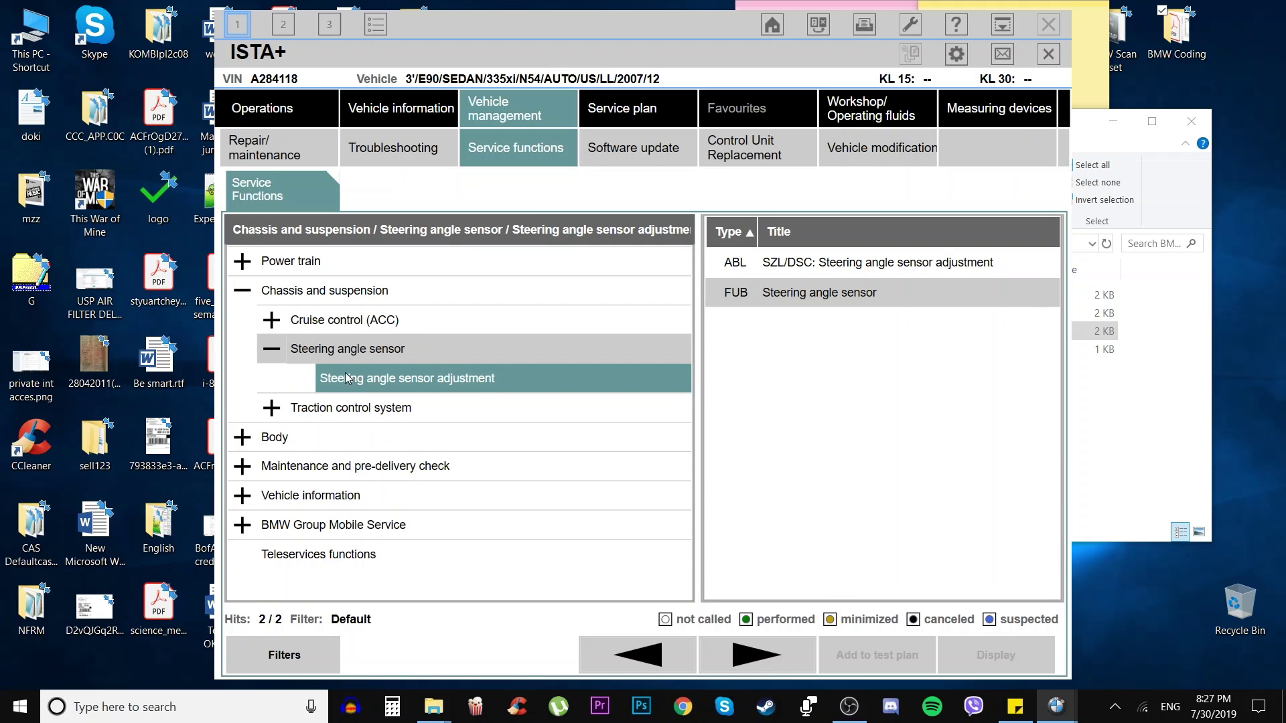
- View the FUB functional description of the steering angle sensor and close it
{"action": "left_click", "coordinate": [299, 353]}
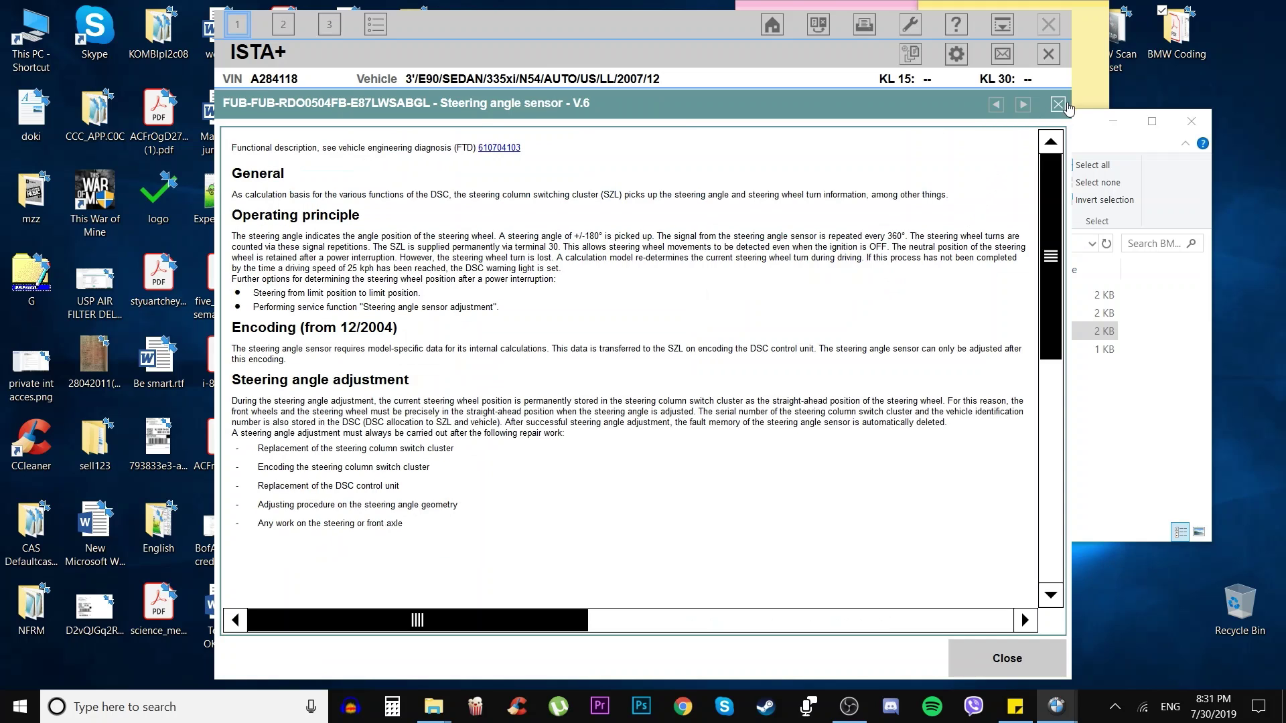
{"action": "left_click", "coordinate": [1059, 105]}
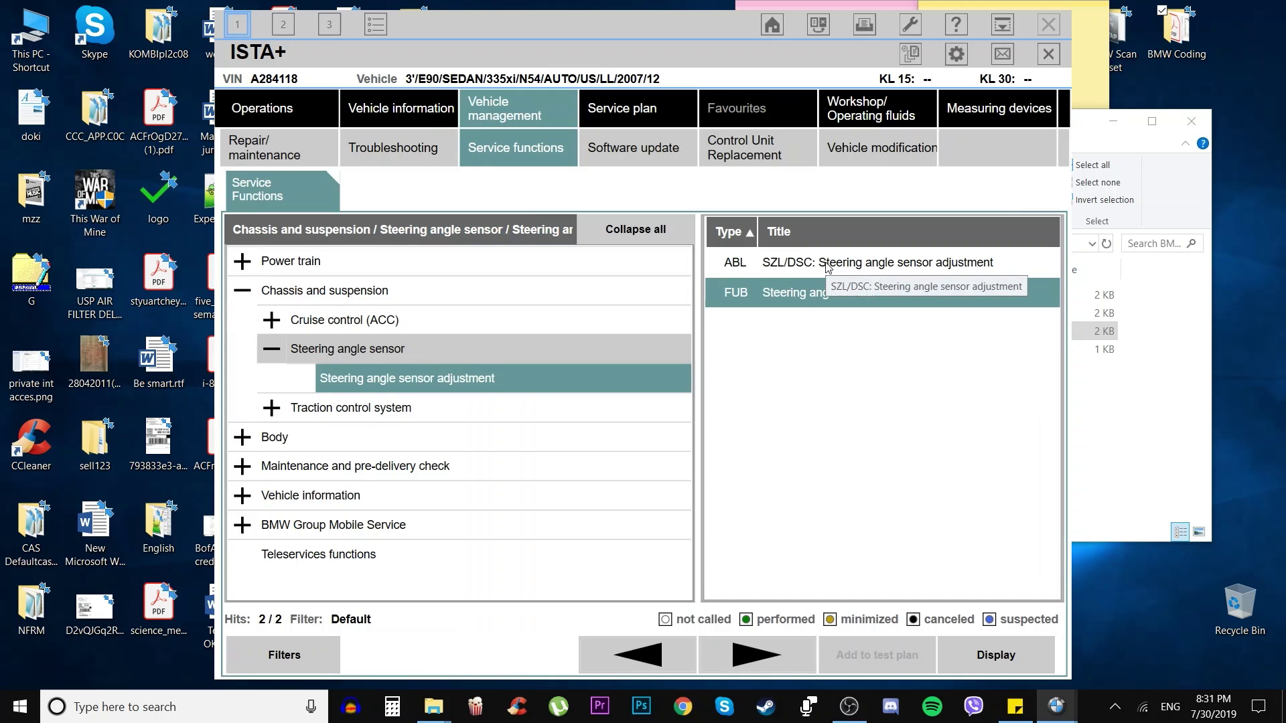
- Open the SZL/DSC: Steering angle sensor adjustment procedure and advance past its calibration and run flat indicator notes
{"action": "double_click", "coordinate": [828, 264]}
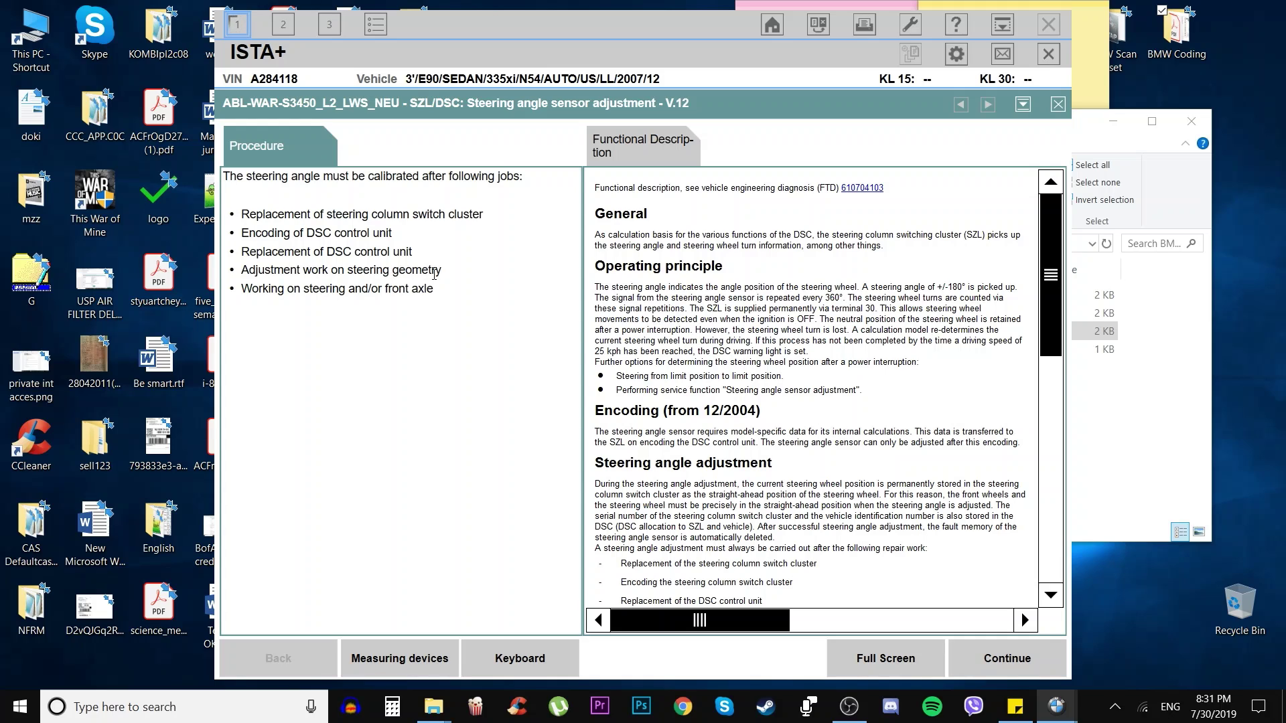
{"action": "left_click", "coordinate": [1005, 670]}
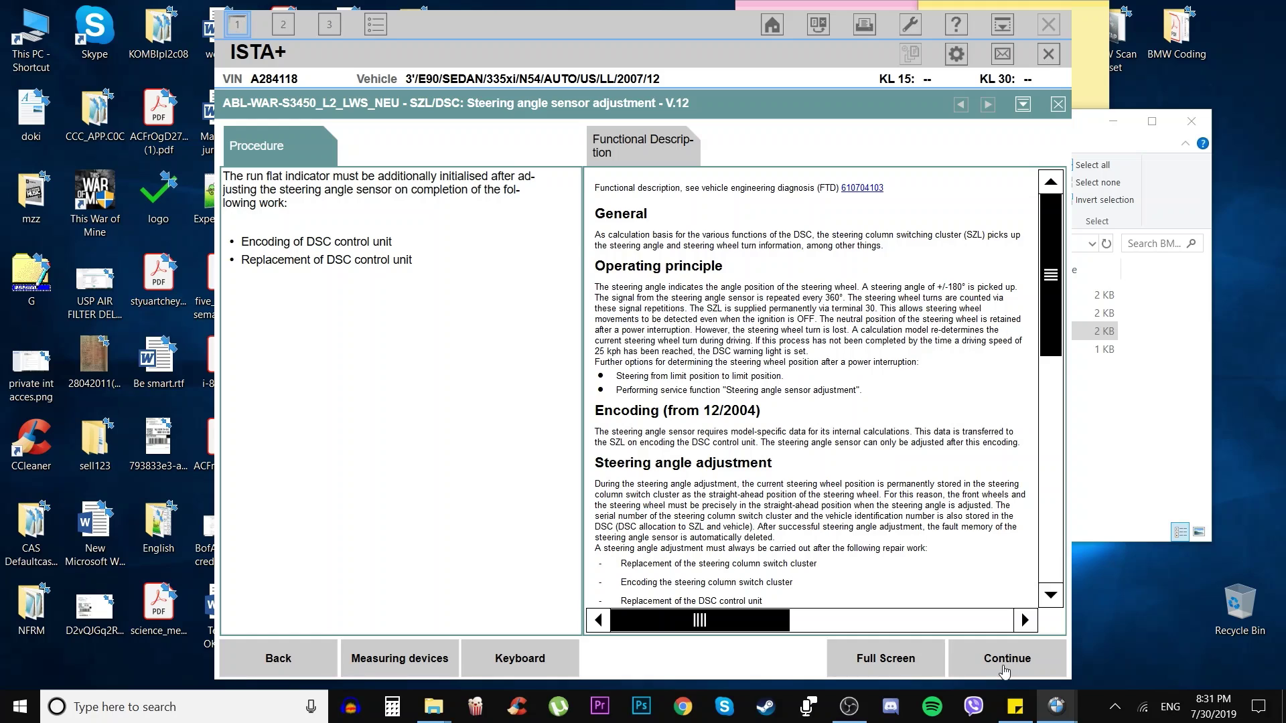
{"action": "left_click", "coordinate": [1005, 666]}
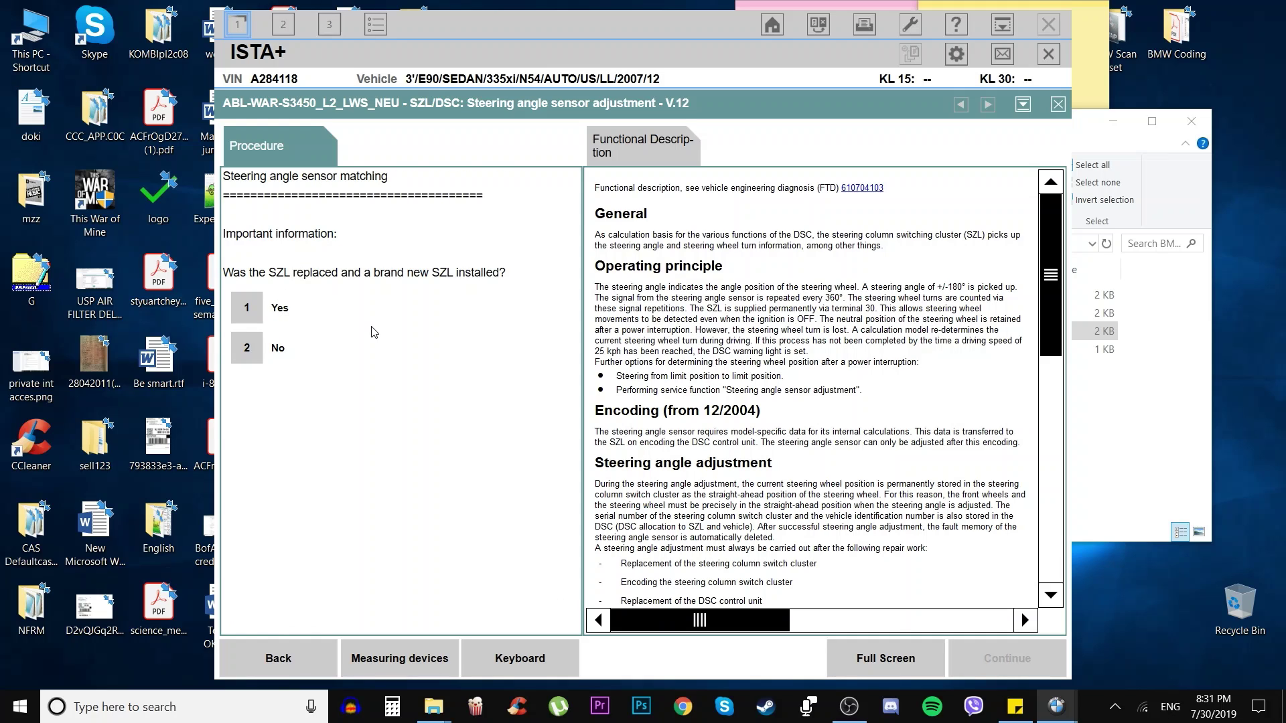
- Answer No to a brand new SZL being installed and No to ending the test module
{"action": "left_click", "coordinate": [254, 345]}
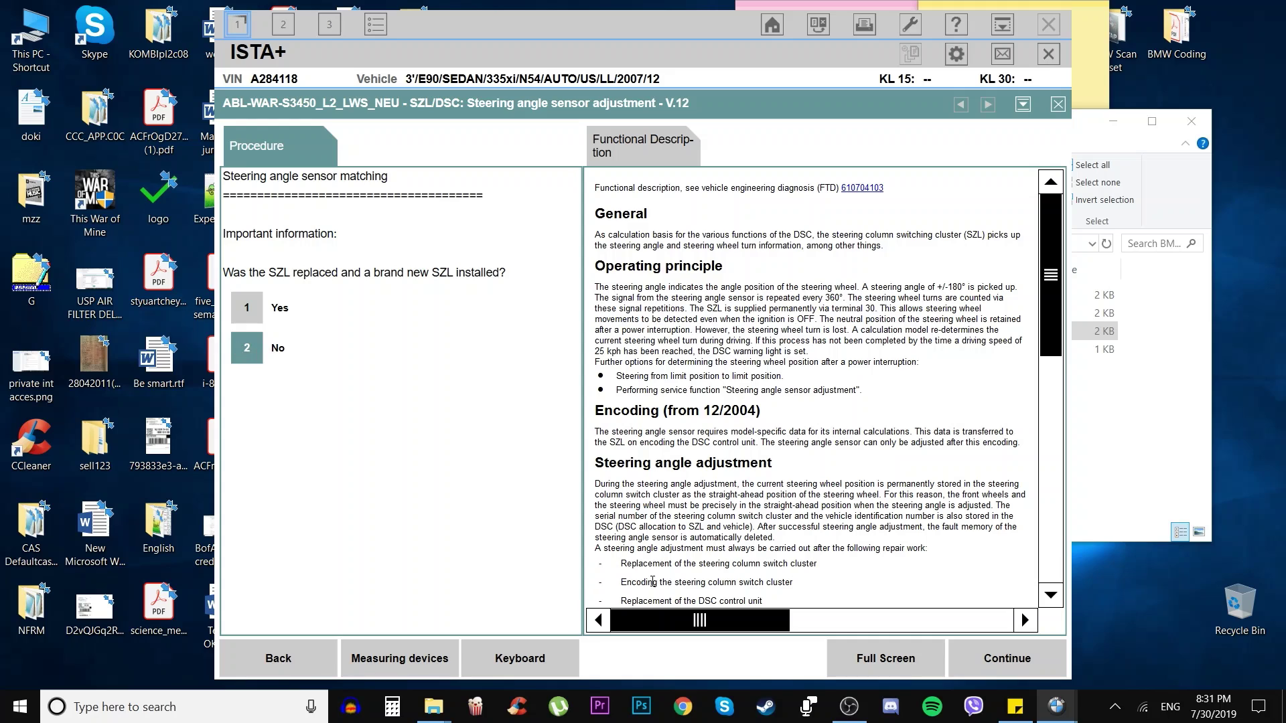
{"action": "left_click", "coordinate": [999, 650]}
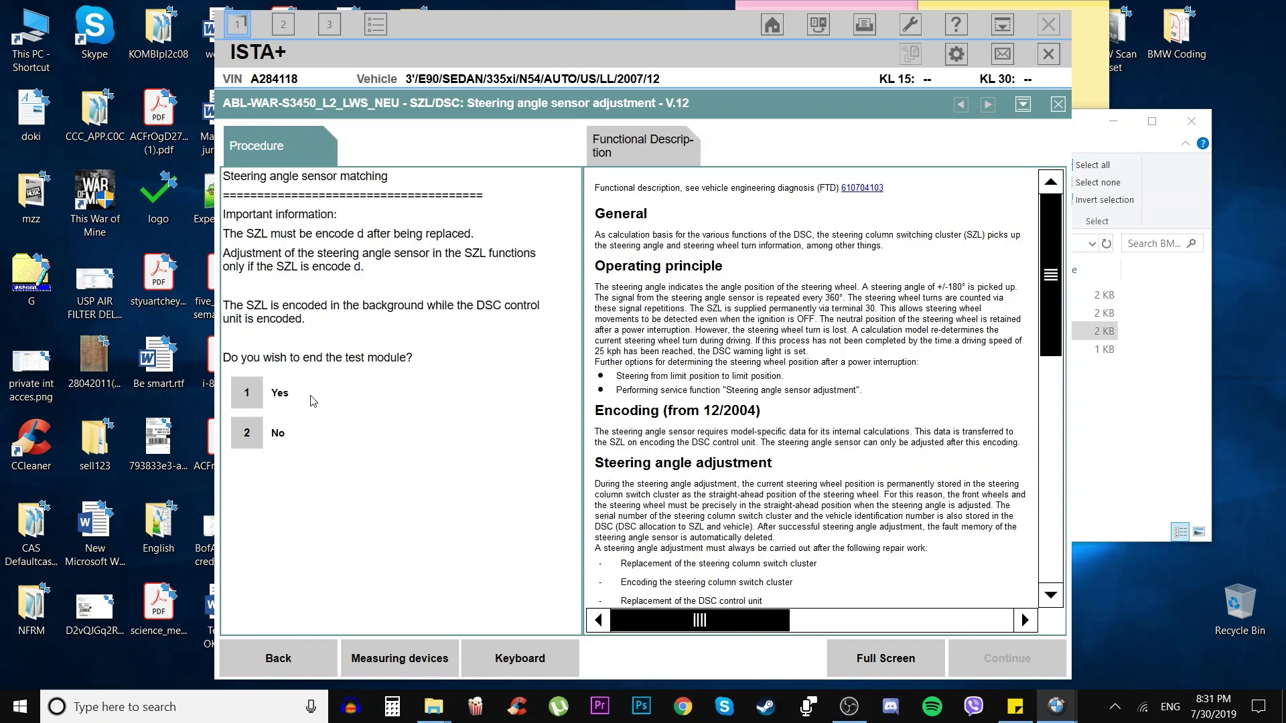
{"action": "left_click", "coordinate": [248, 439]}
{"action": "left_click", "coordinate": [993, 660]}
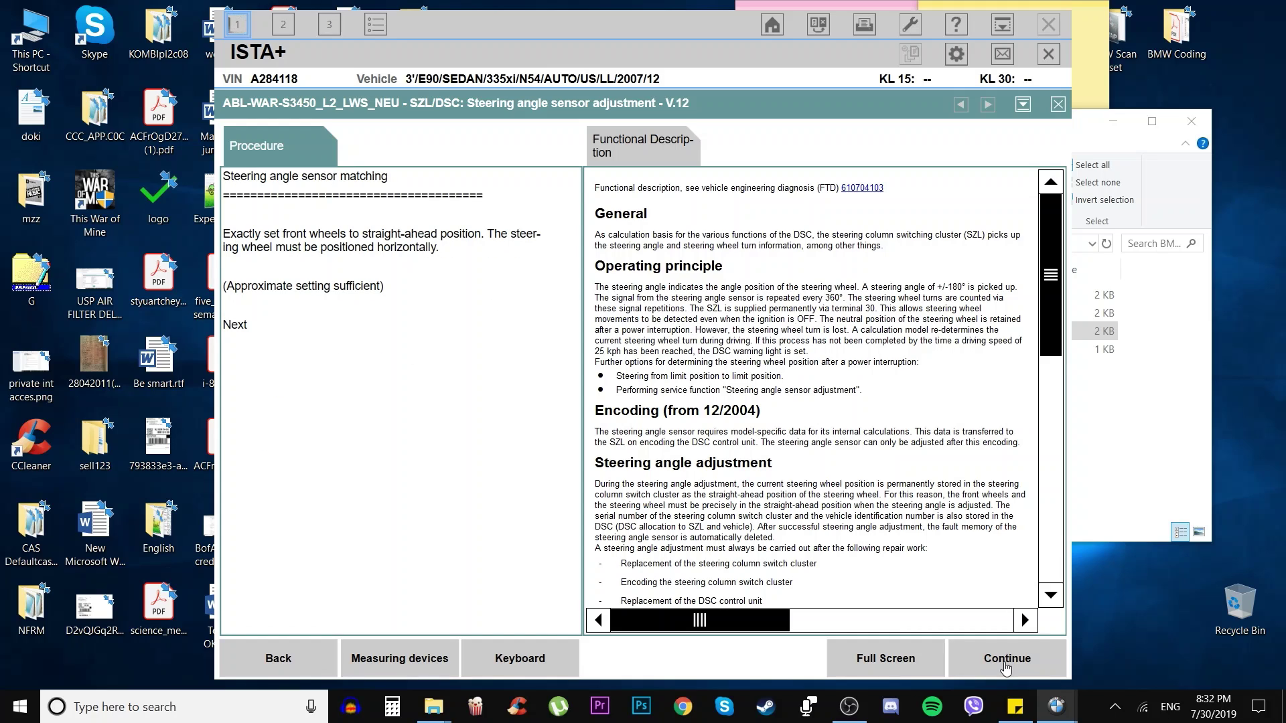
- Run the steering angle adjustment, proceeding past the straight-ahead wheel position, steering wheel warning and ignition off/on instructions
{"action": "left_click", "coordinate": [1006, 659]}
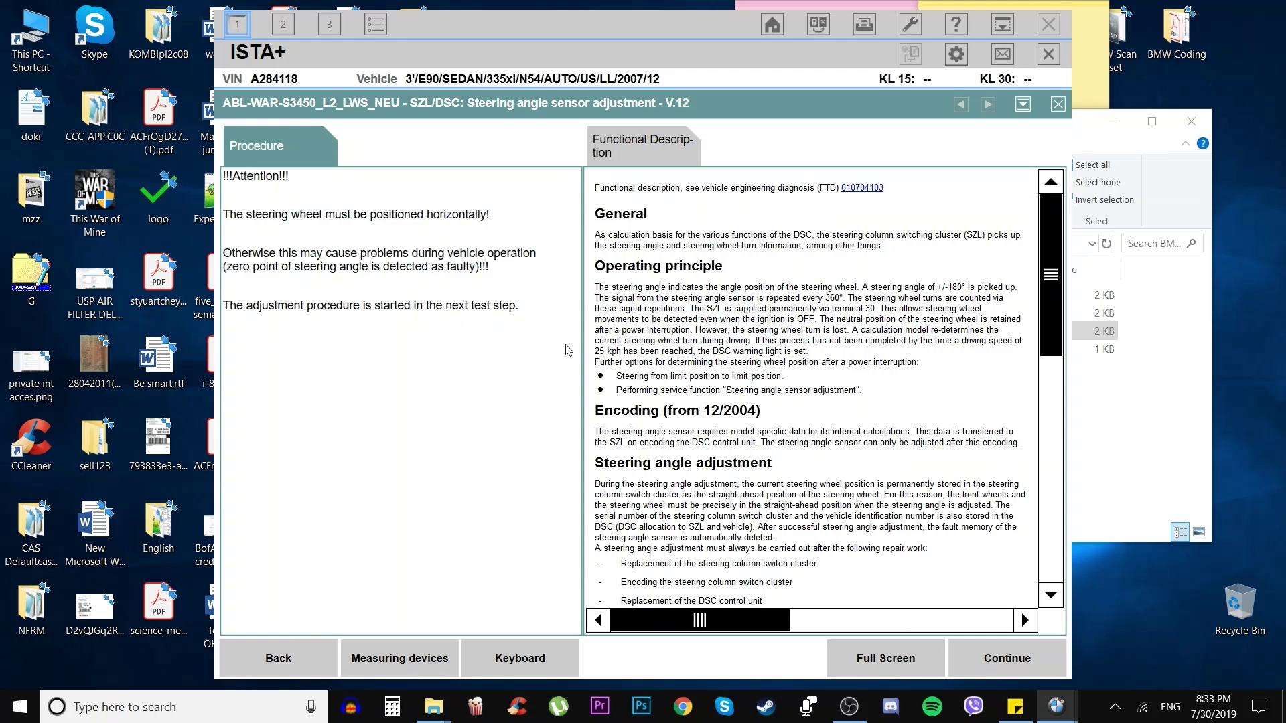
{"action": "left_click", "coordinate": [1010, 667]}
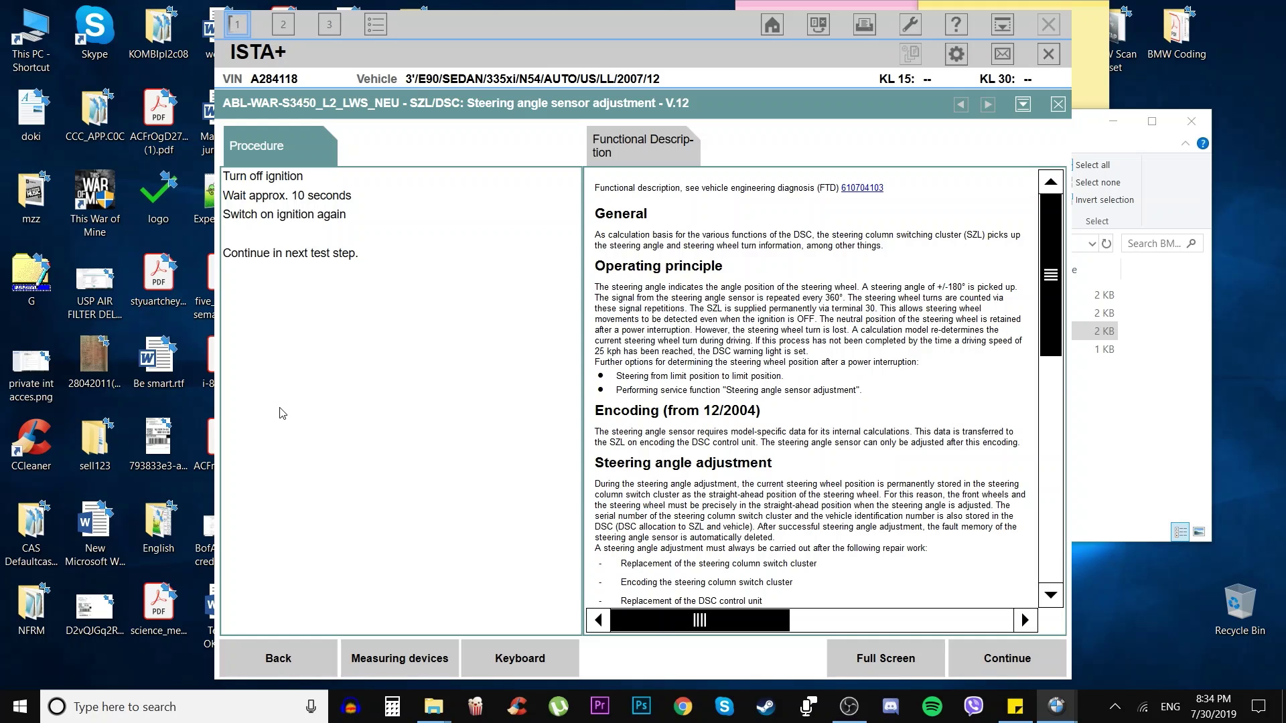
{"action": "left_click", "coordinate": [1008, 663]}
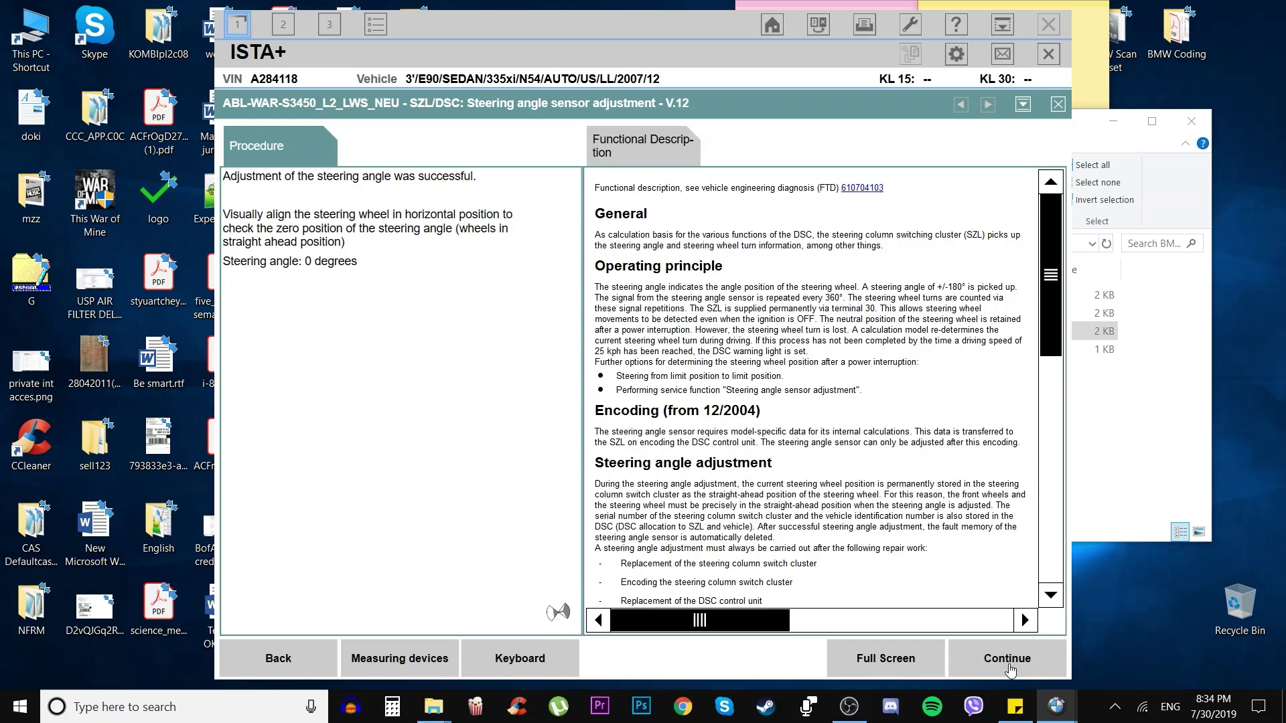
- Confirm with Yes that the displayed steering angle is 0 degrees and end the test module
{"action": "left_click", "coordinate": [1010, 668]}
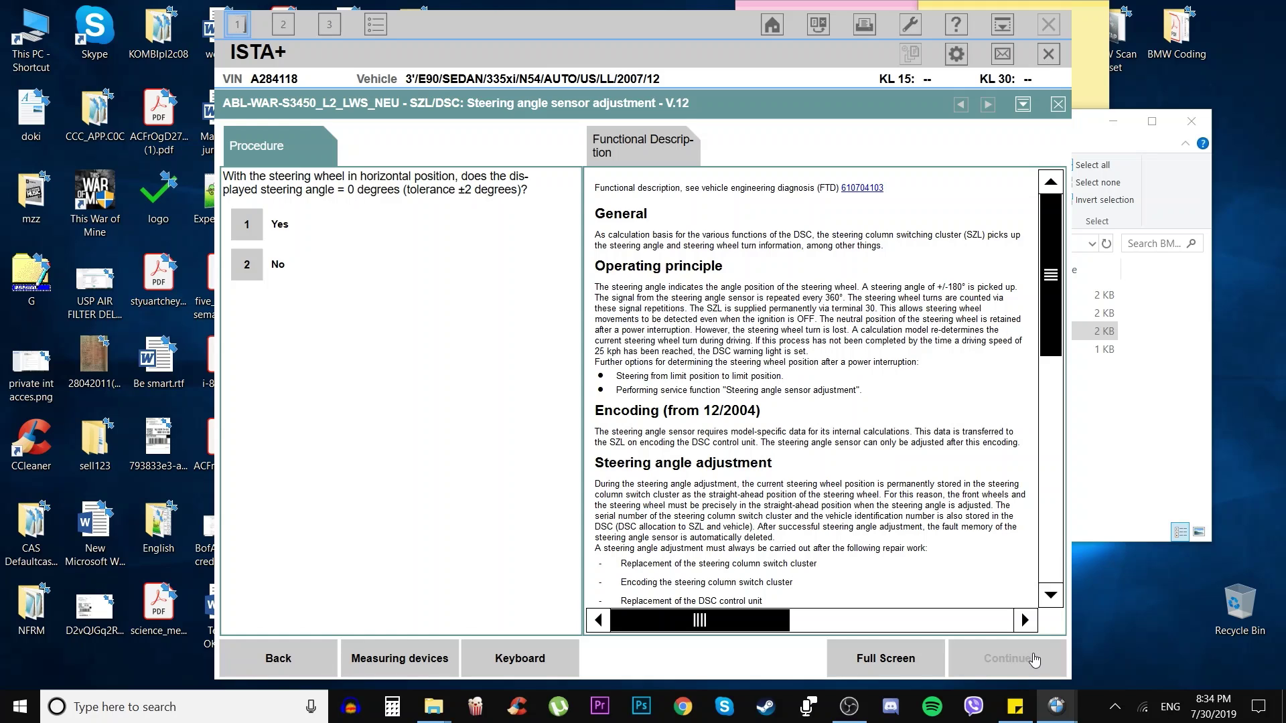
{"action": "left_click", "coordinate": [239, 227]}
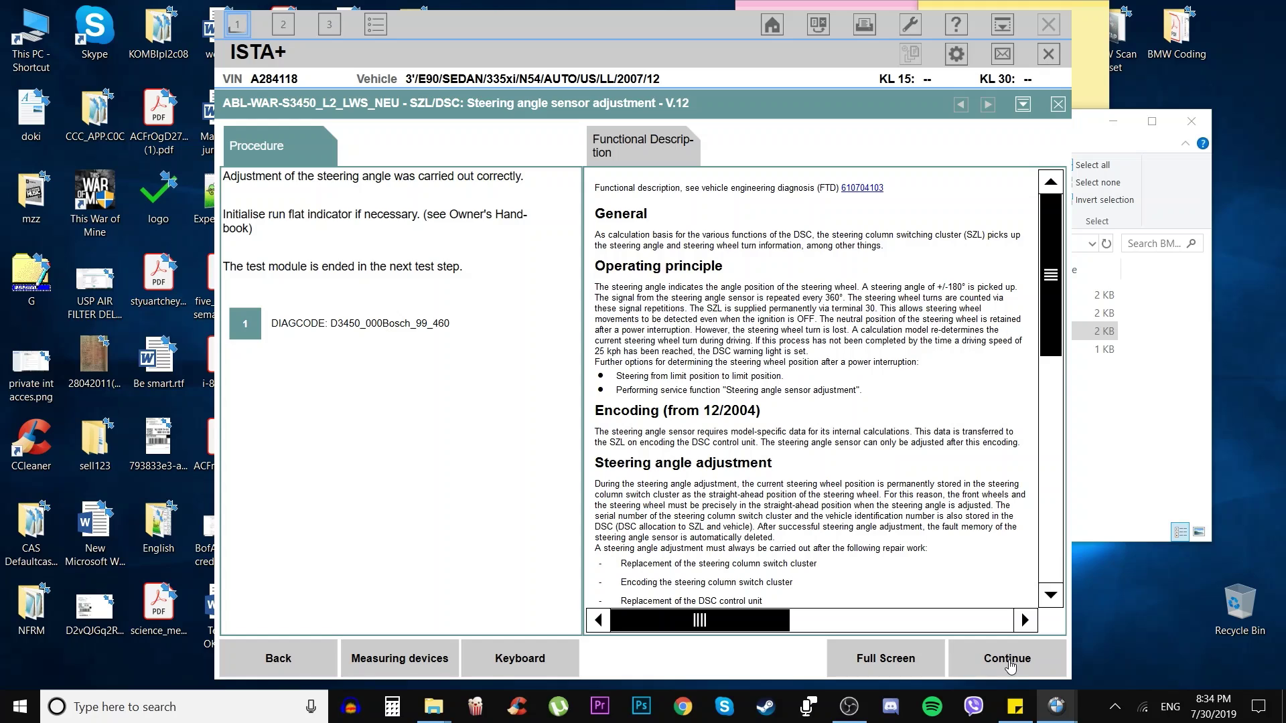
{"action": "left_click", "coordinate": [1008, 659]}
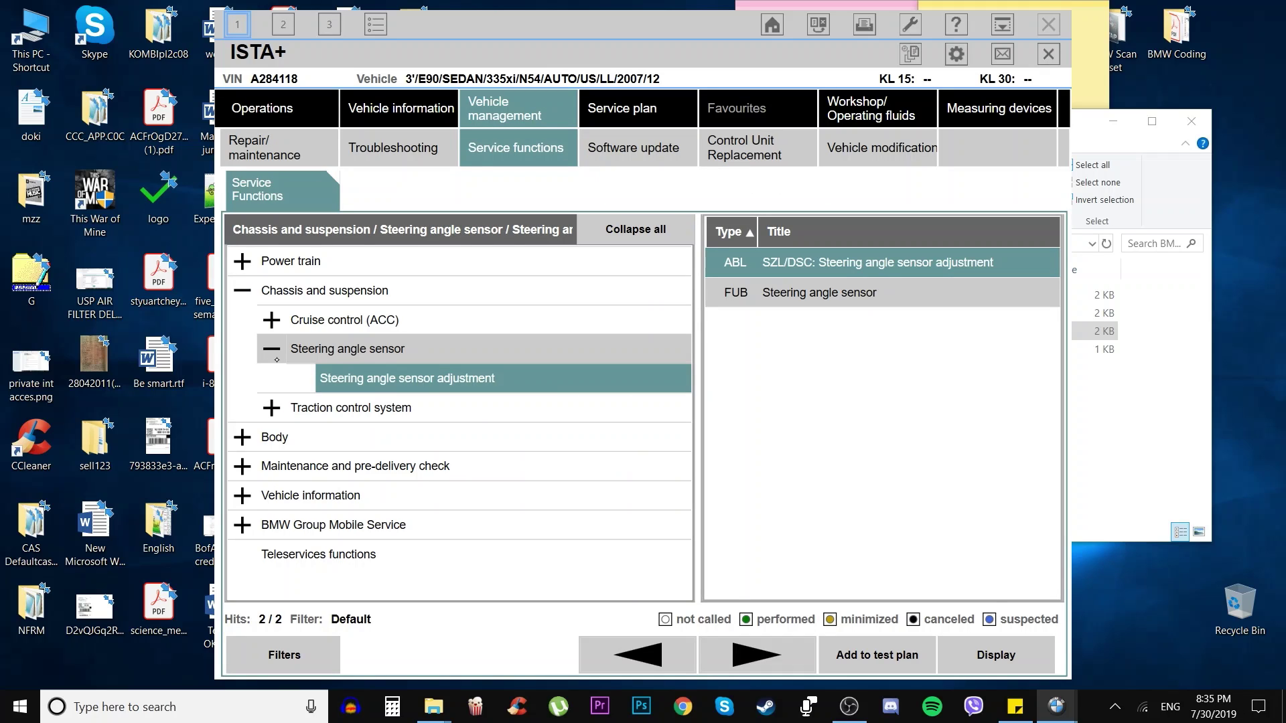